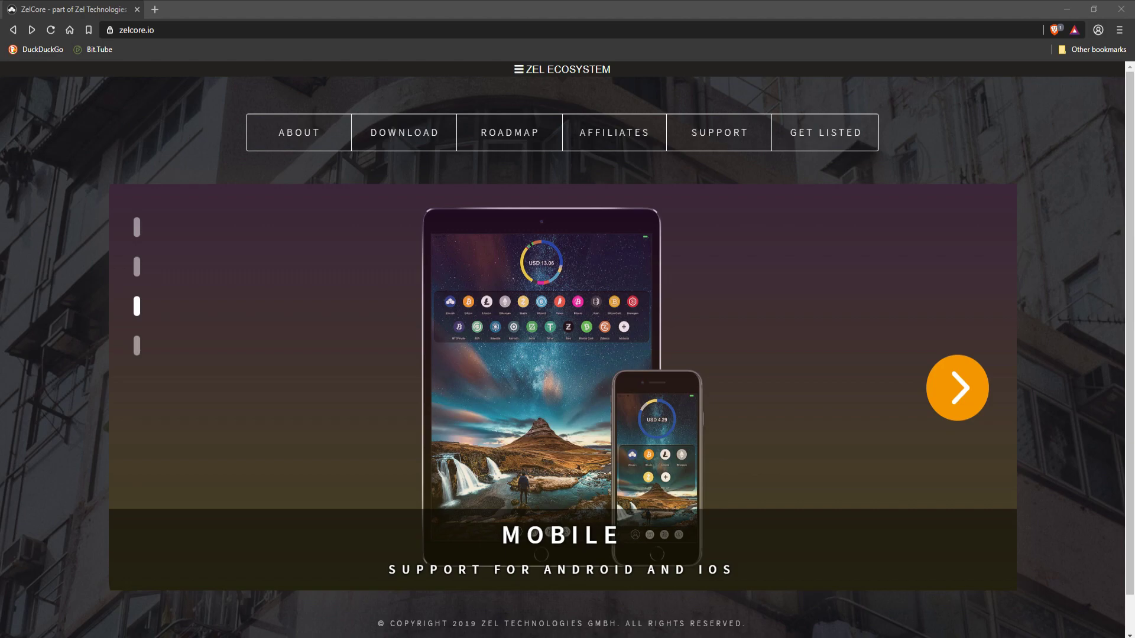
Step: Open the DOWNLOAD overlay on zelcore.io to see the ZelCore desktop and mobile downloads
left_click(425, 139)
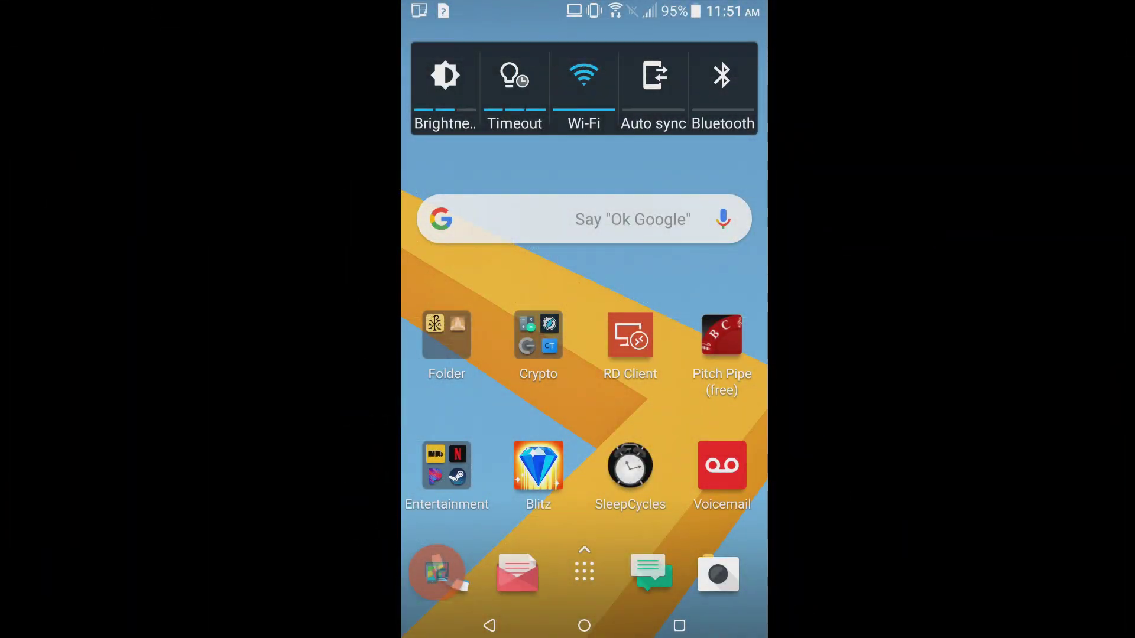
Step: Launch ZelCore from the Crypto folder and choose Register Account Locally
left_click(538, 335)
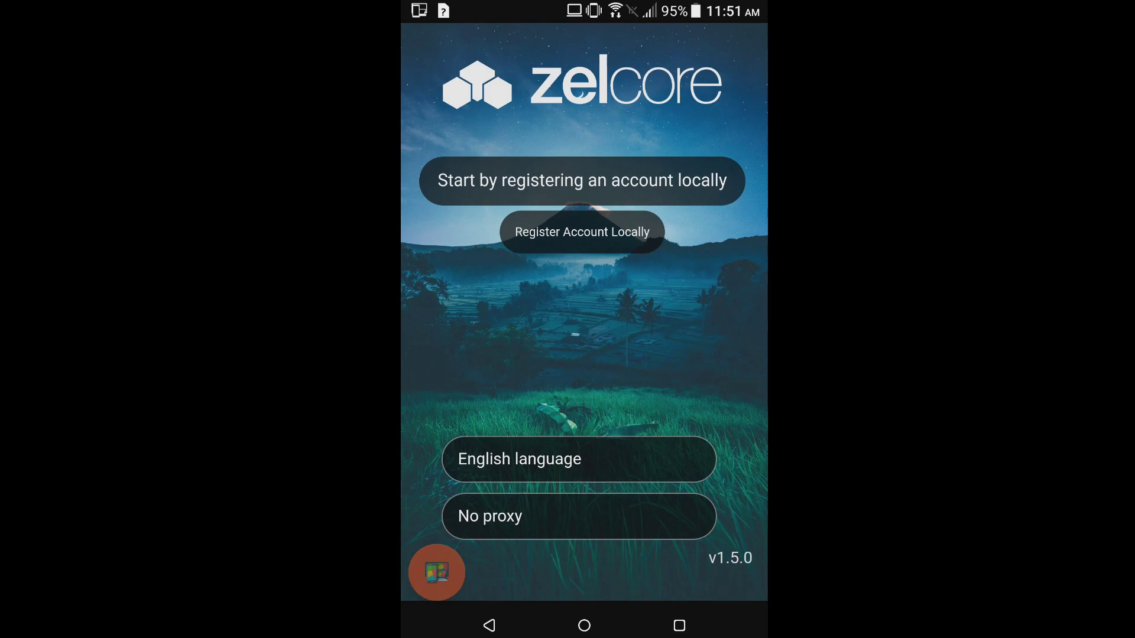
left_click(582, 231)
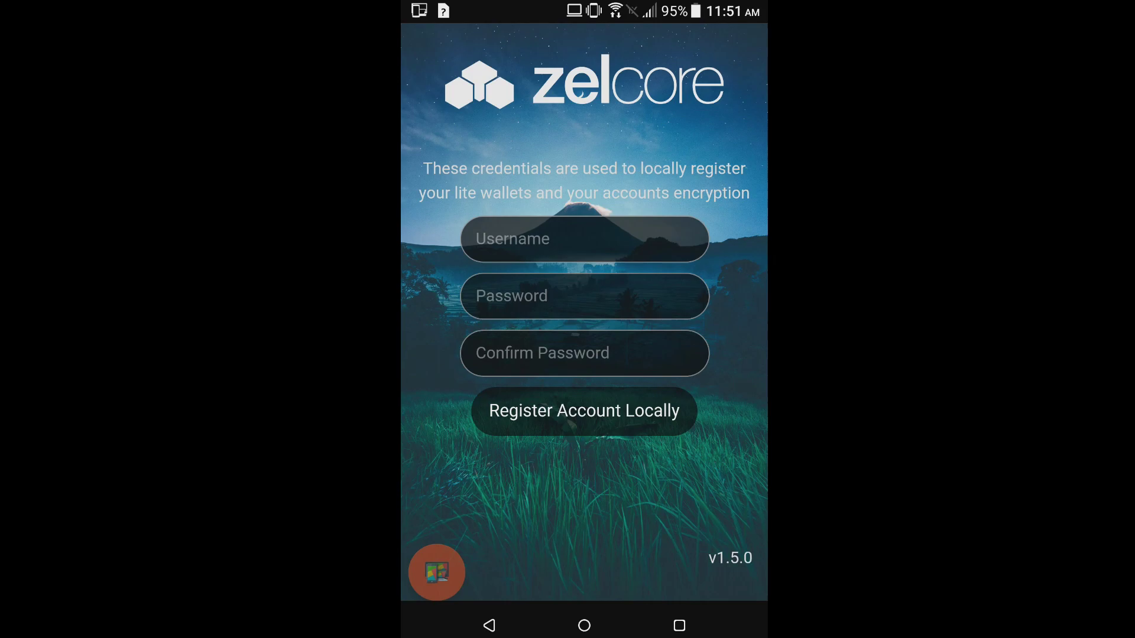
Step: Enter the username ZelCoreTest102 in the registration form, using the number layout for 102
left_click(588, 240)
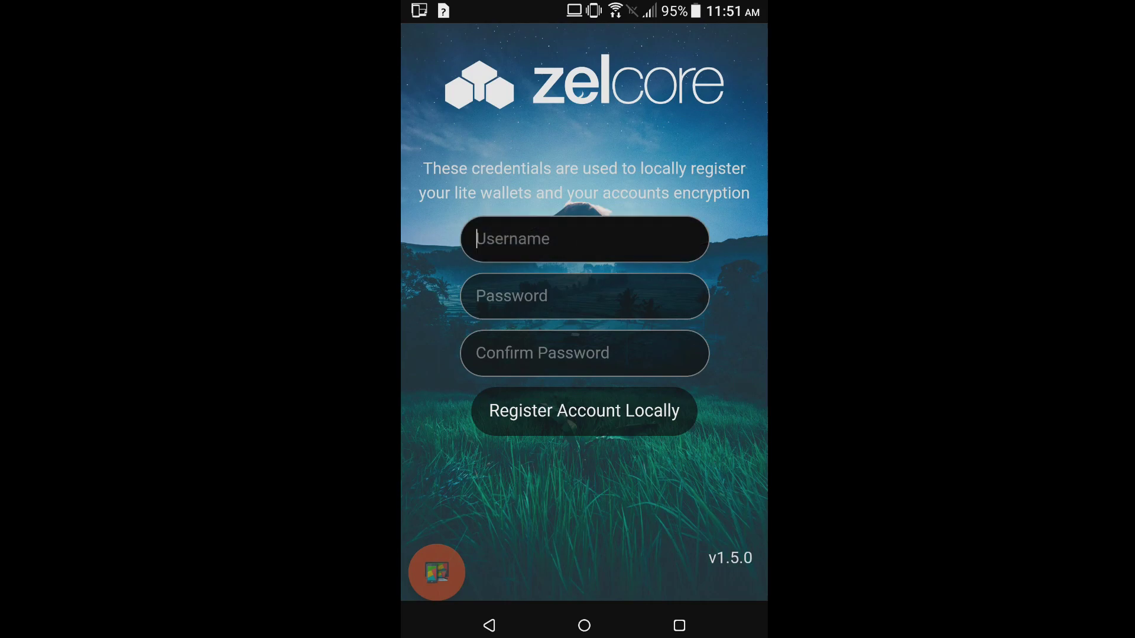
left_click(424, 474)
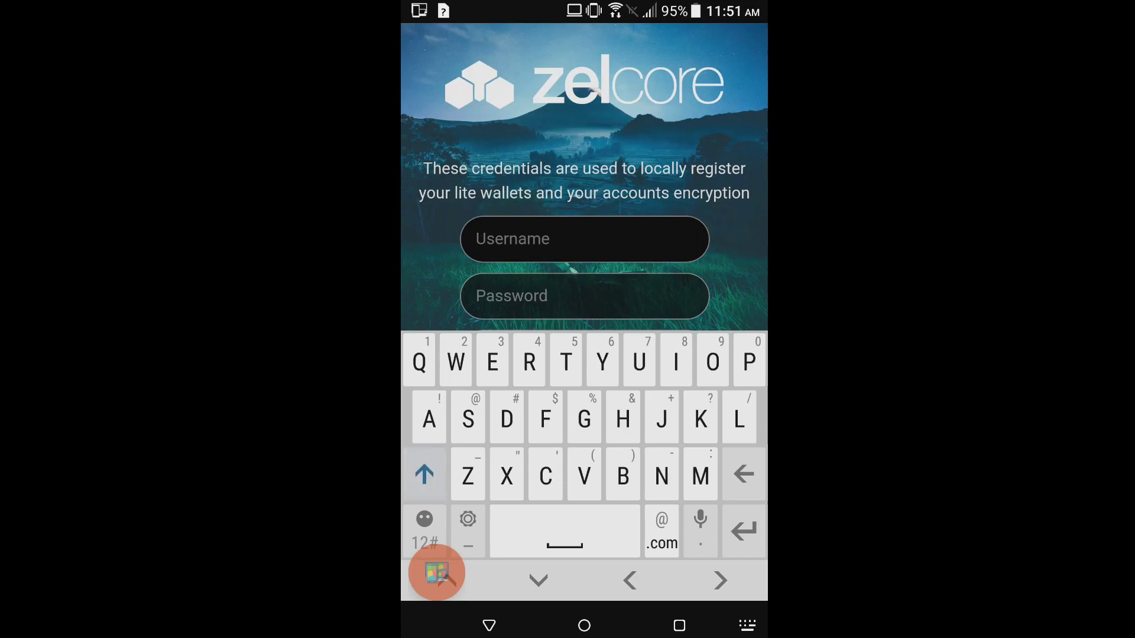
left_click(467, 477)
left_click(493, 363)
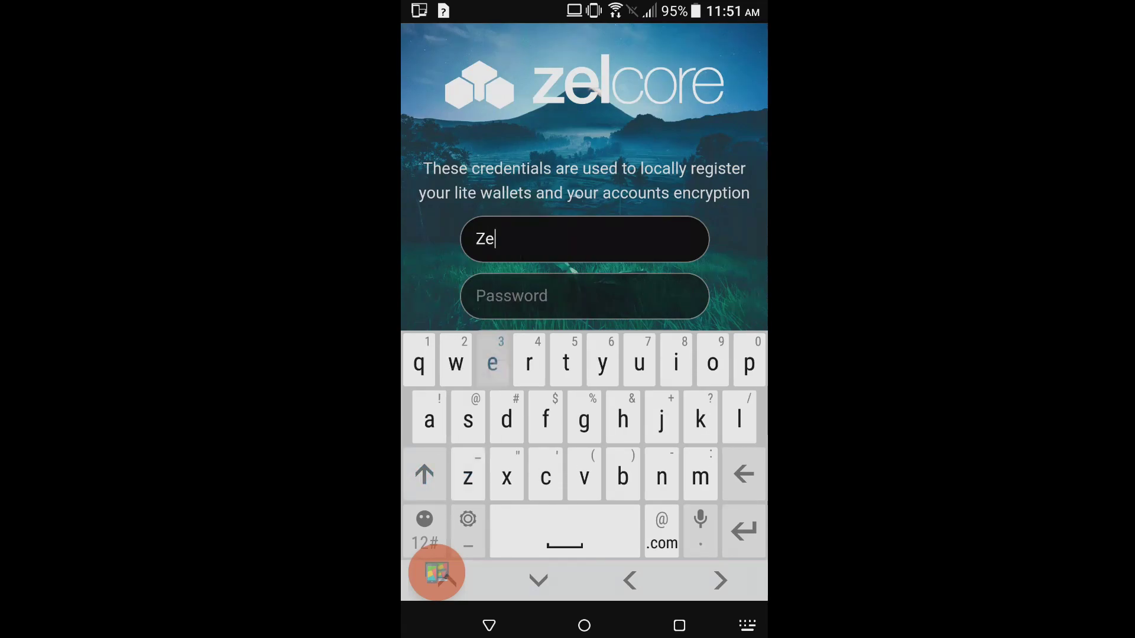
left_click(739, 418)
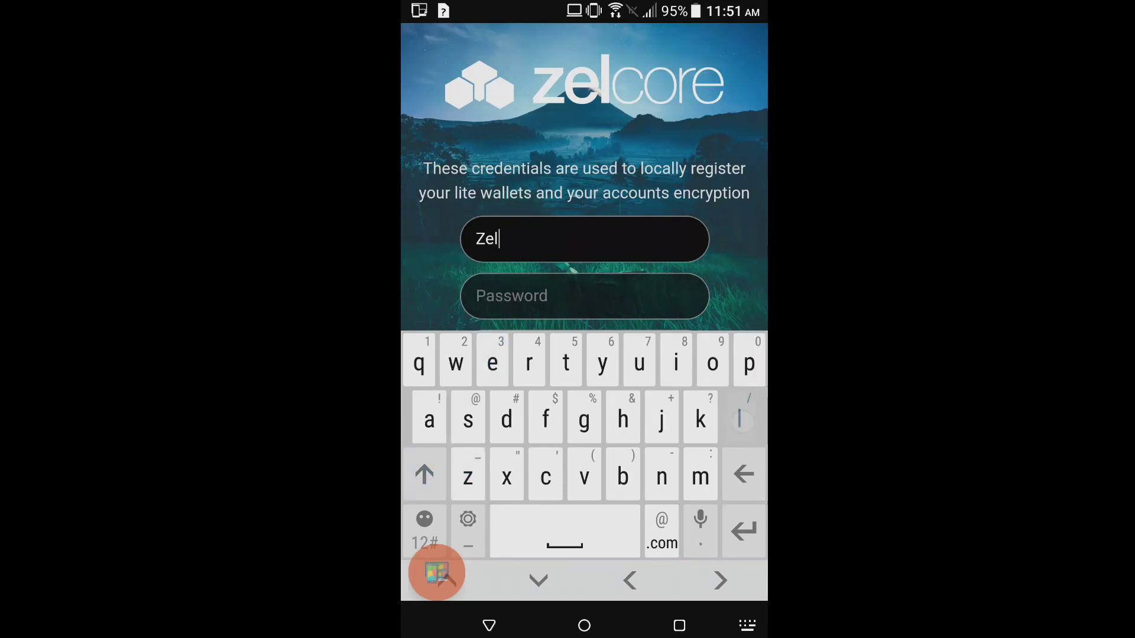
left_click(424, 474)
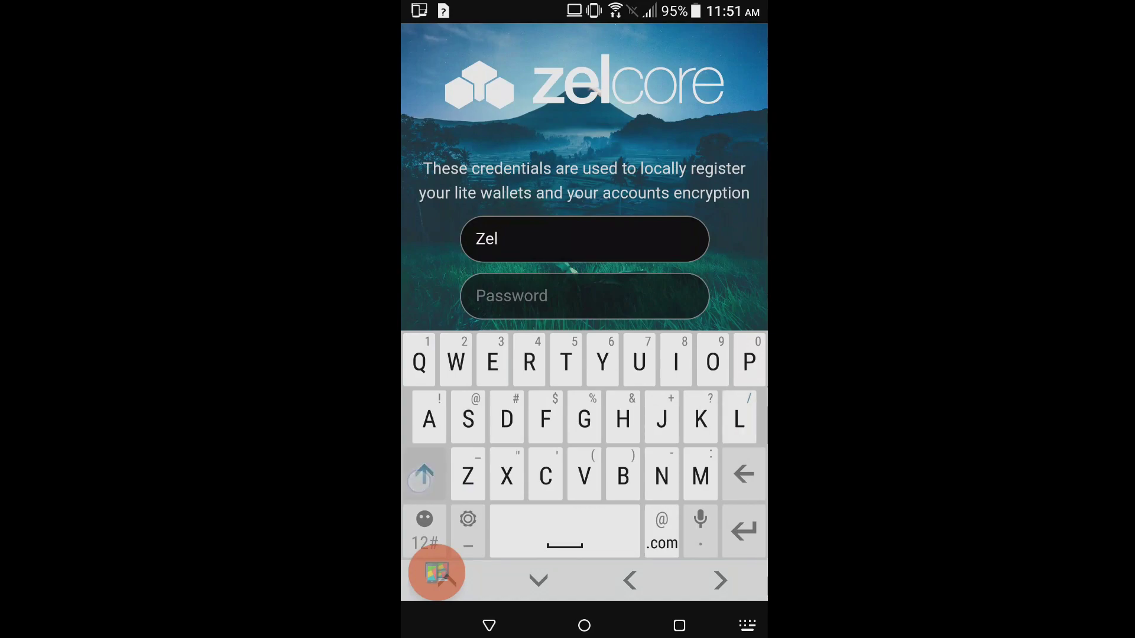
left_click(545, 477)
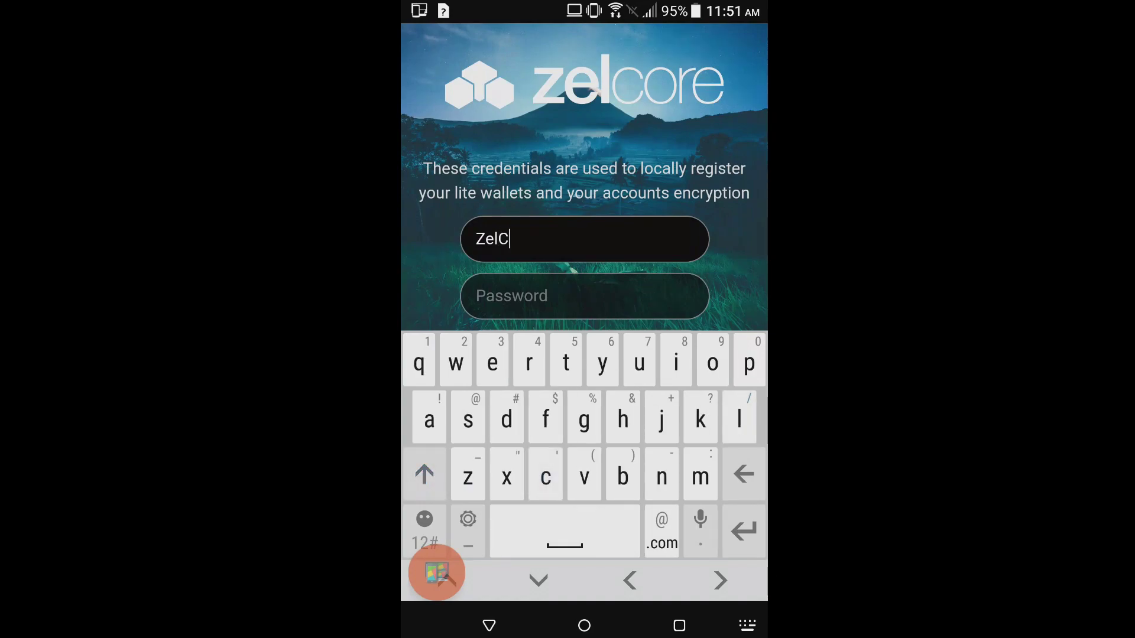
left_click(712, 361)
left_click(529, 361)
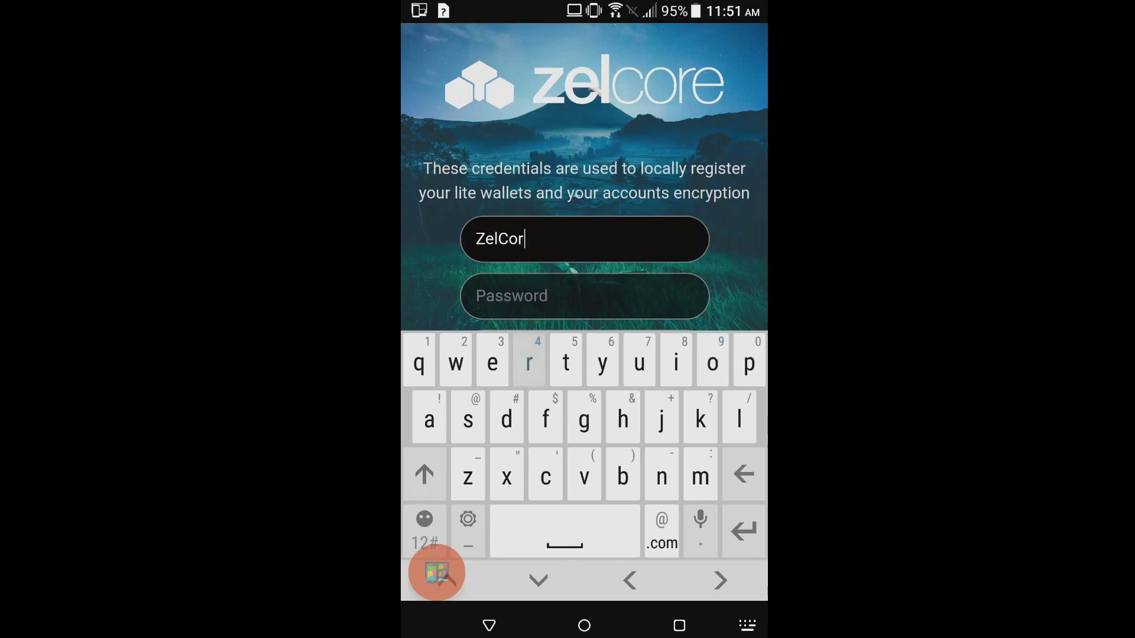
left_click(424, 474)
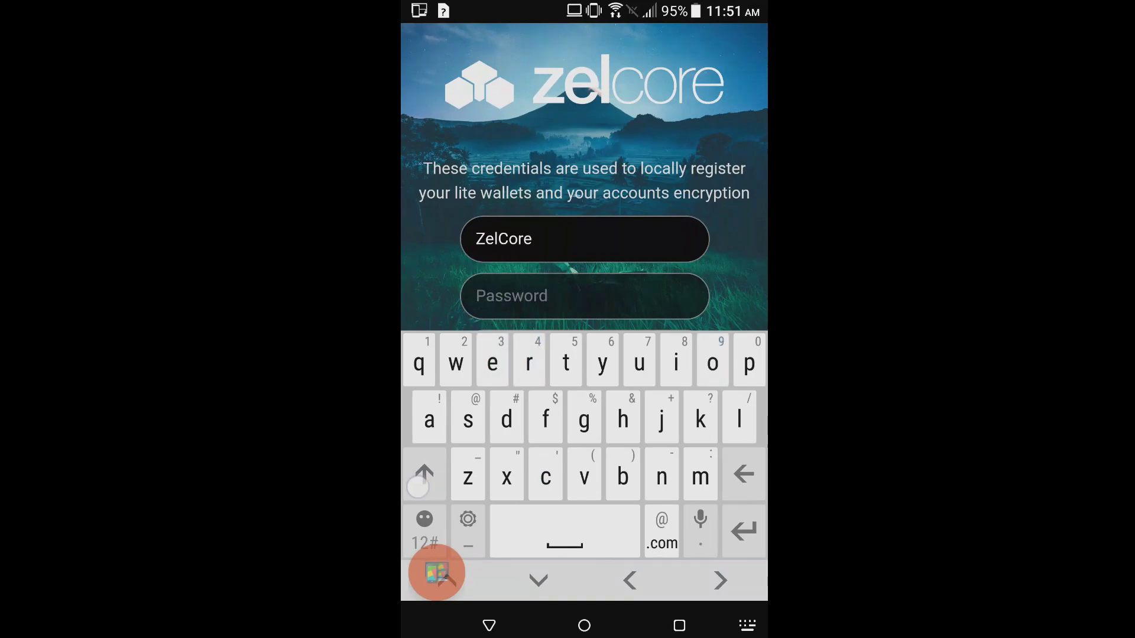
left_click(557, 374)
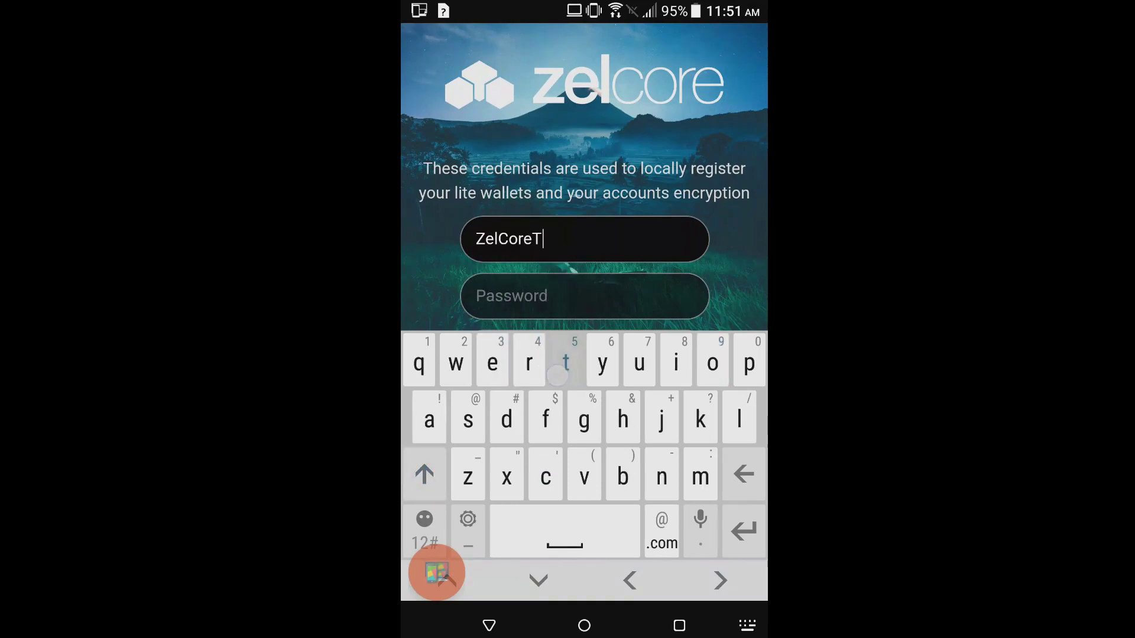
left_click(492, 363)
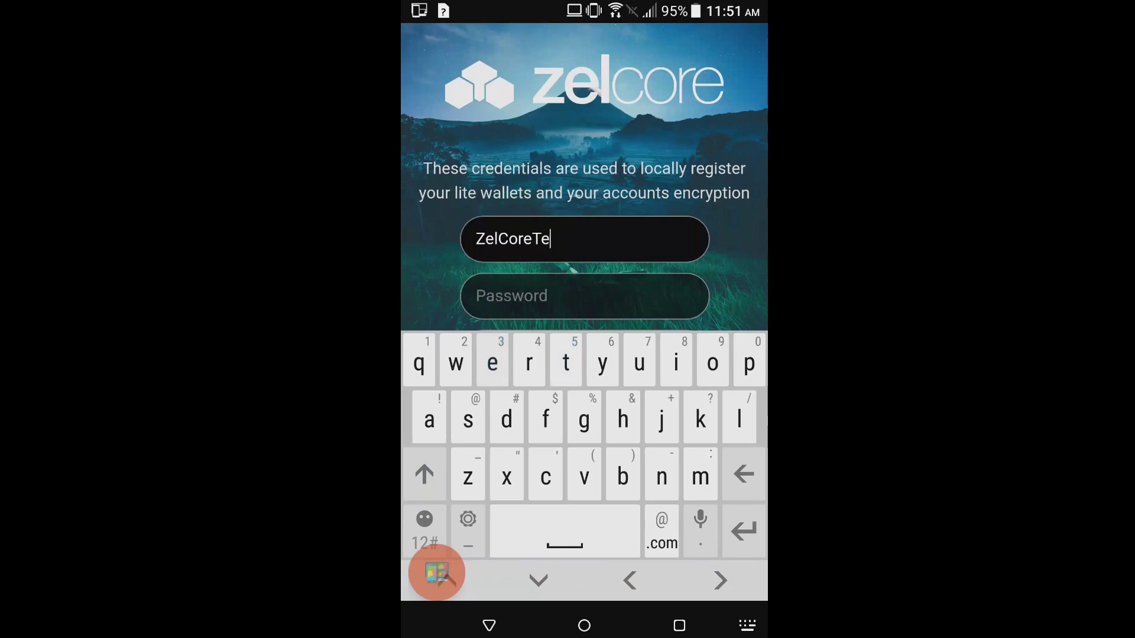
type("st")
left_click(424, 532)
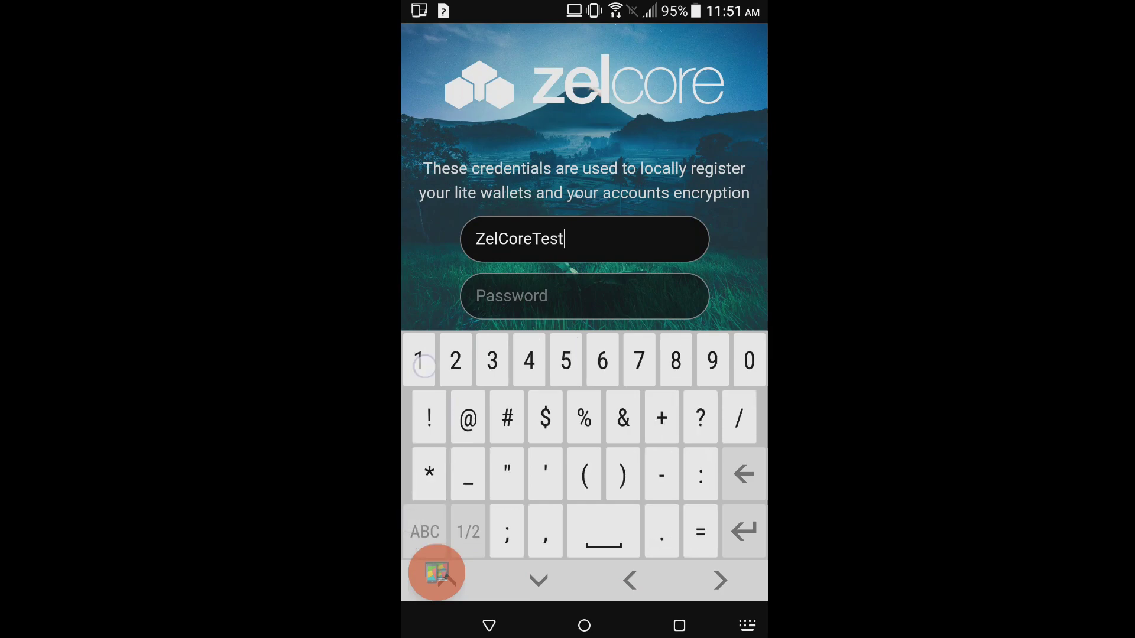
type("10")
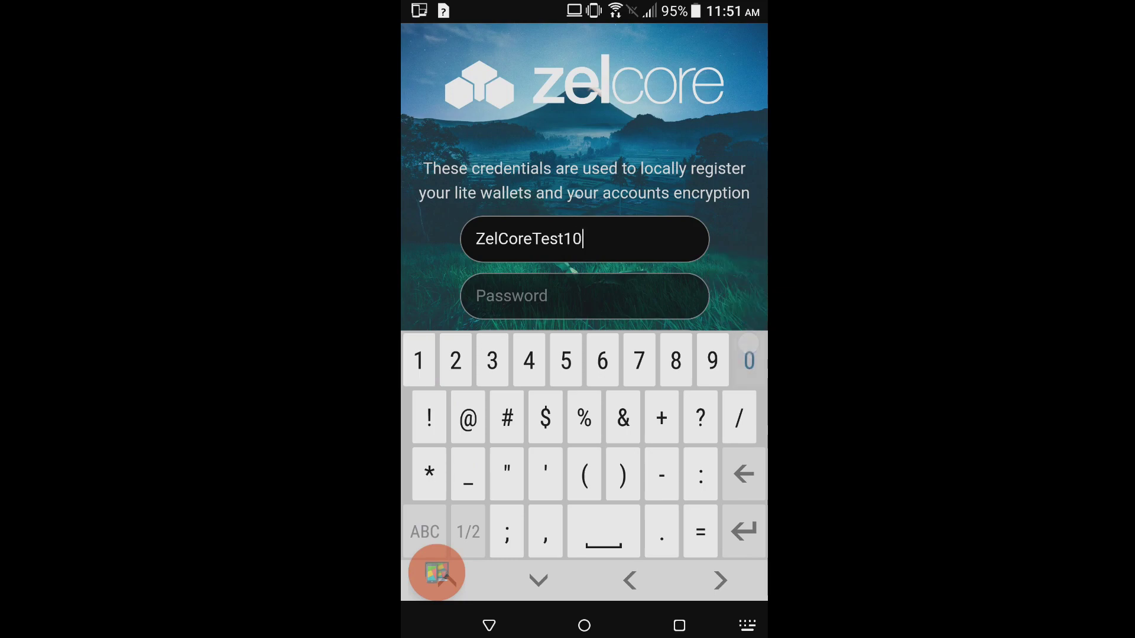
type("2")
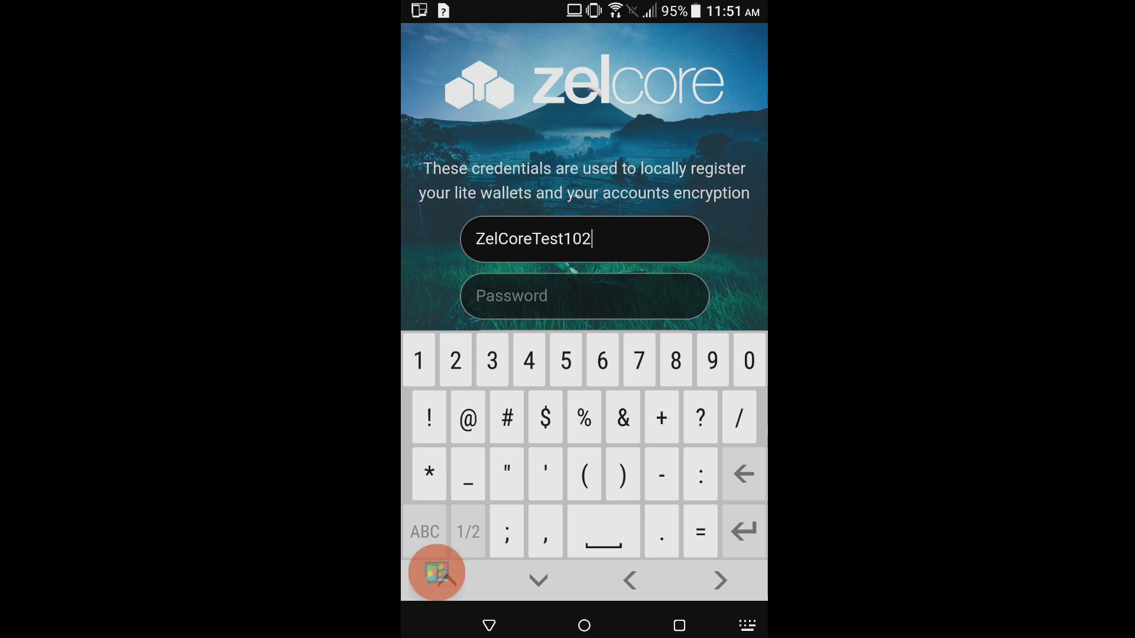
left_click(633, 292)
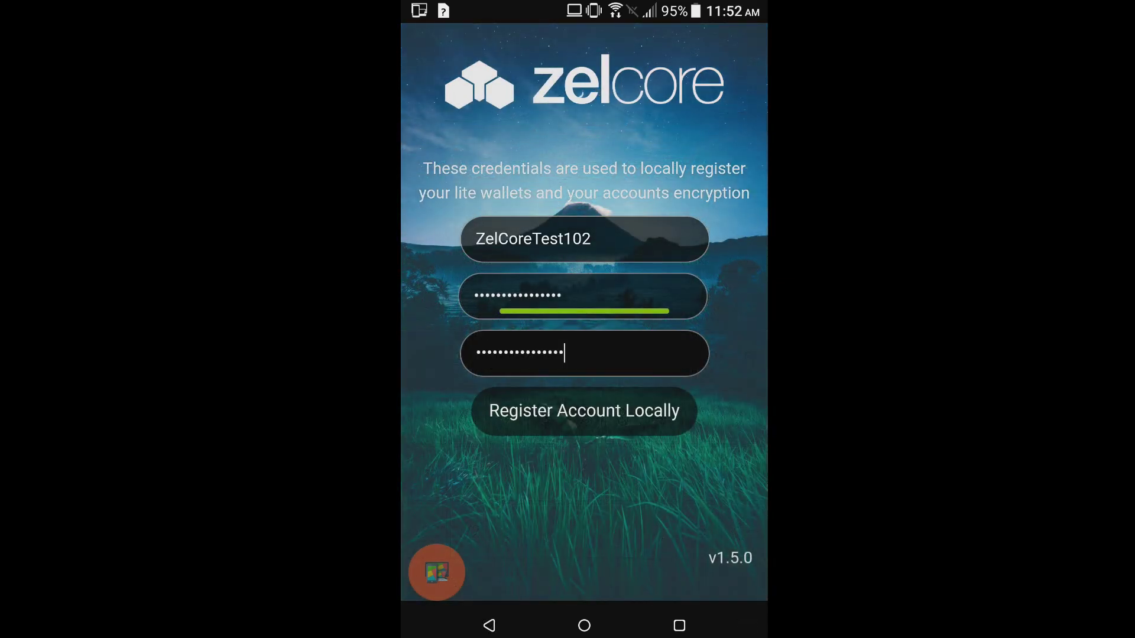
Step: Submit the local registration for ZelCoreTest102 and accept the warning
left_click(618, 408)
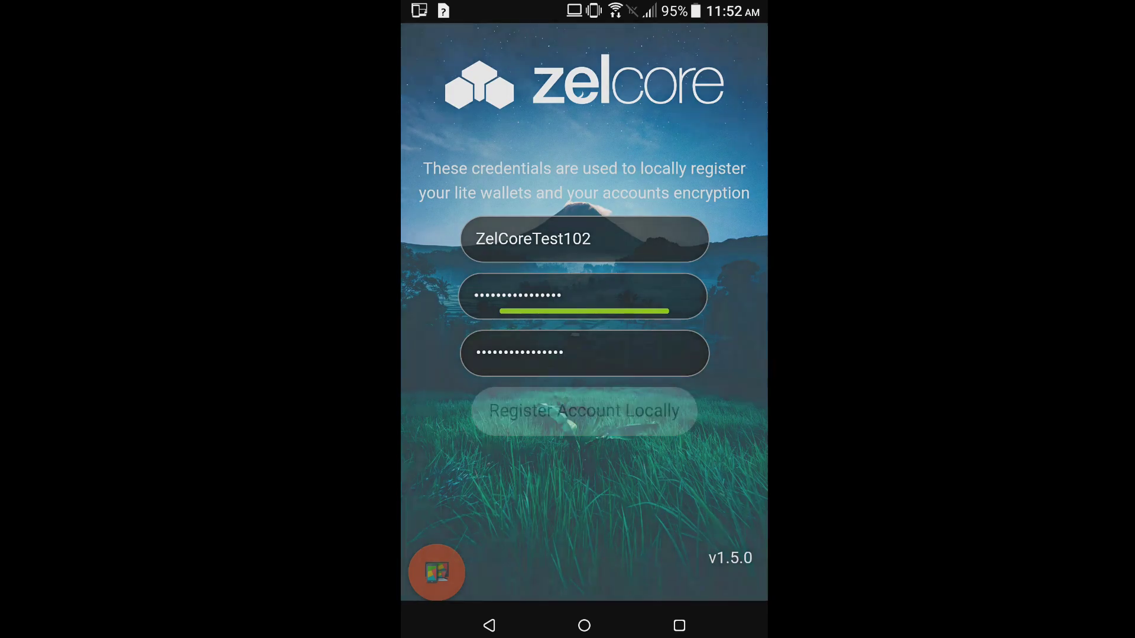
left_click_drag(640, 532, 653, 223)
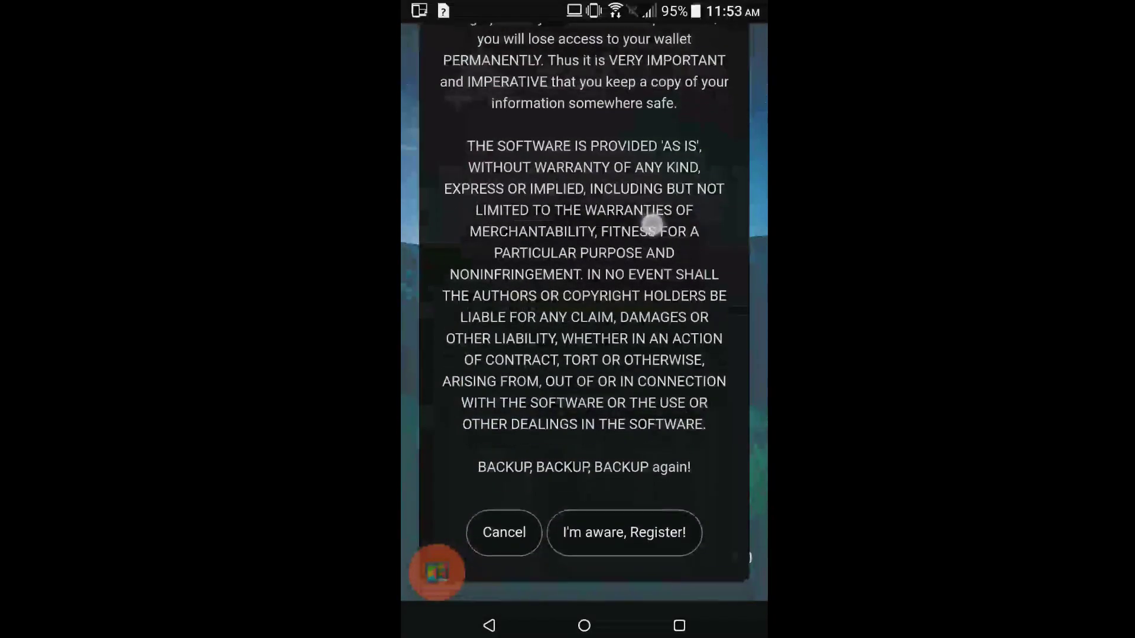
left_click(645, 503)
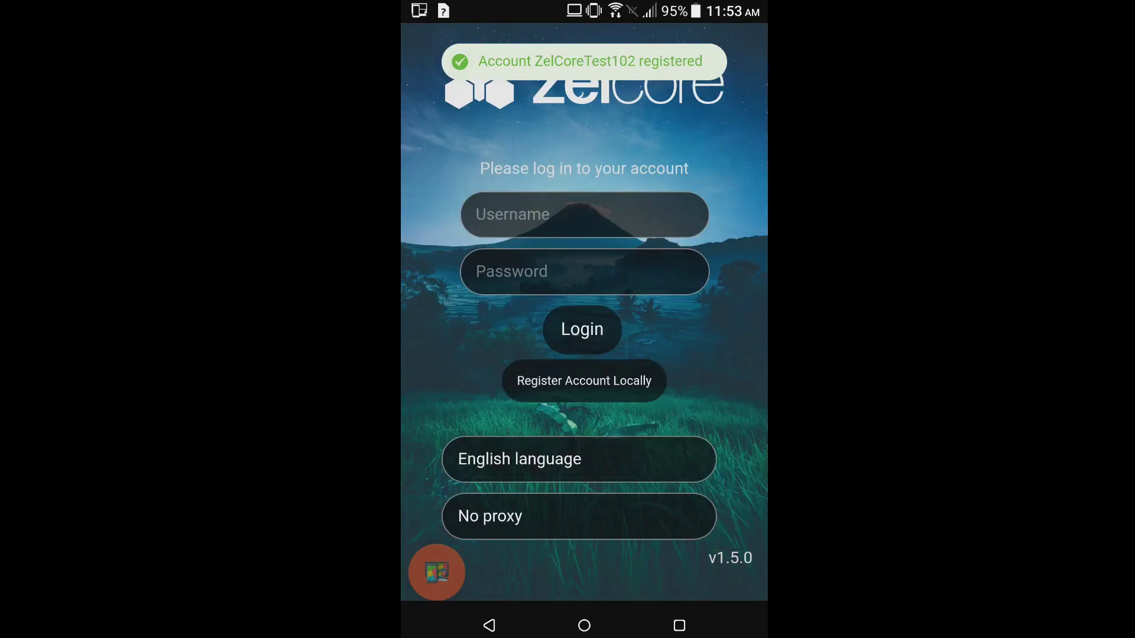
Step: Enter the ZelCore account credentials on the login screen and log in
left_click(575, 212)
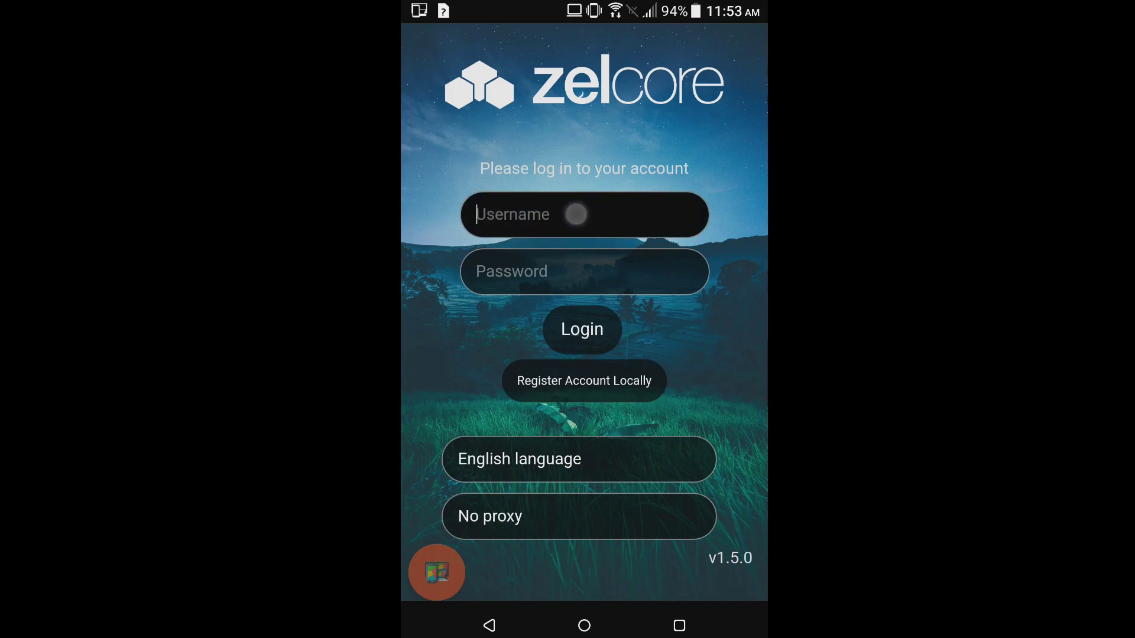
type("Zel")
left_click(425, 476)
type("C")
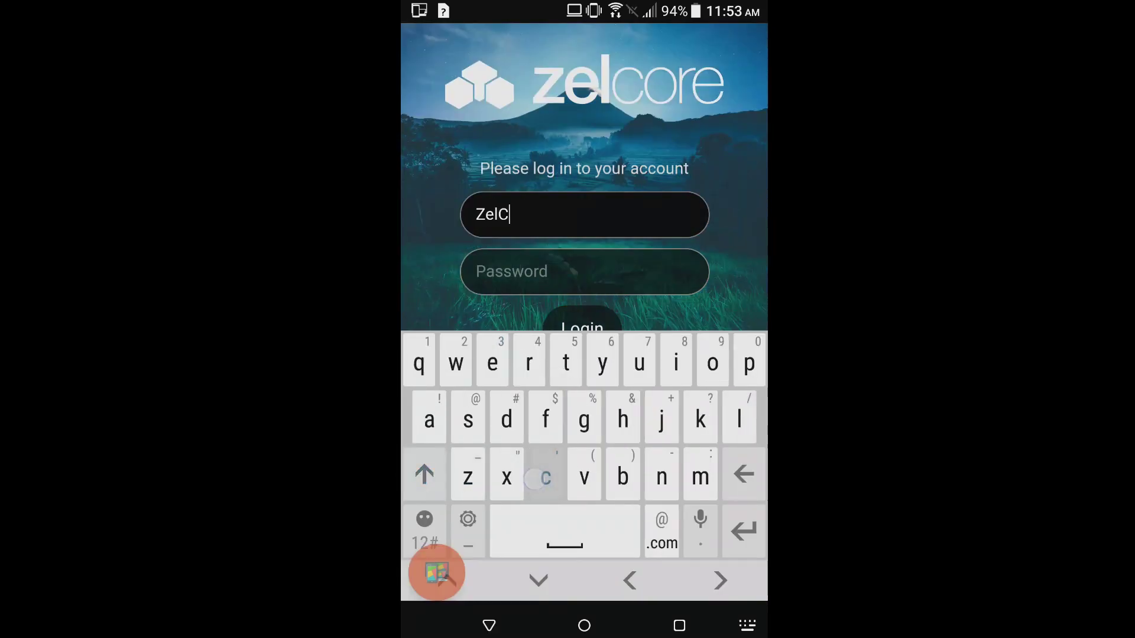
type("oreTest102")
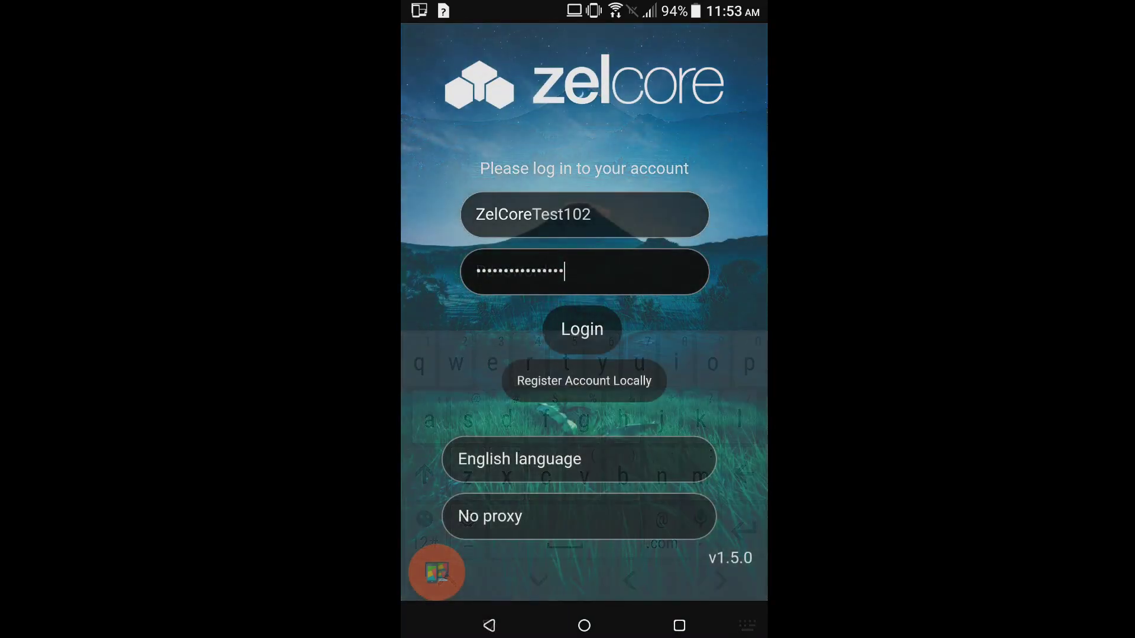
left_click(582, 330)
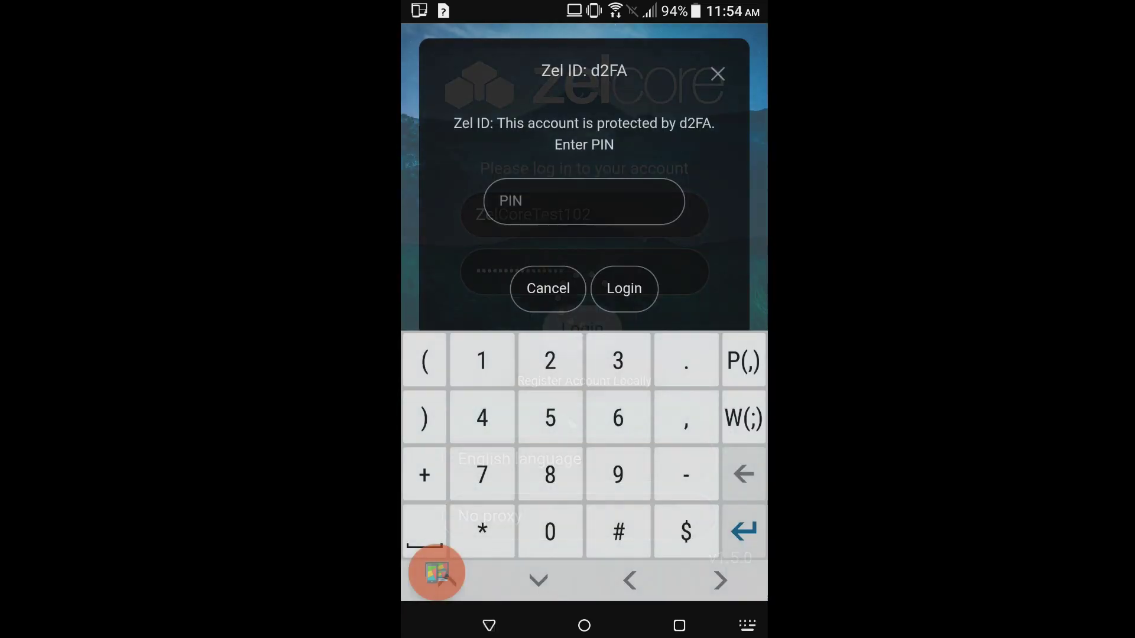
Step: Enter the d2FA PIN and submit it to reach Wallet 1
left_click(479, 427)
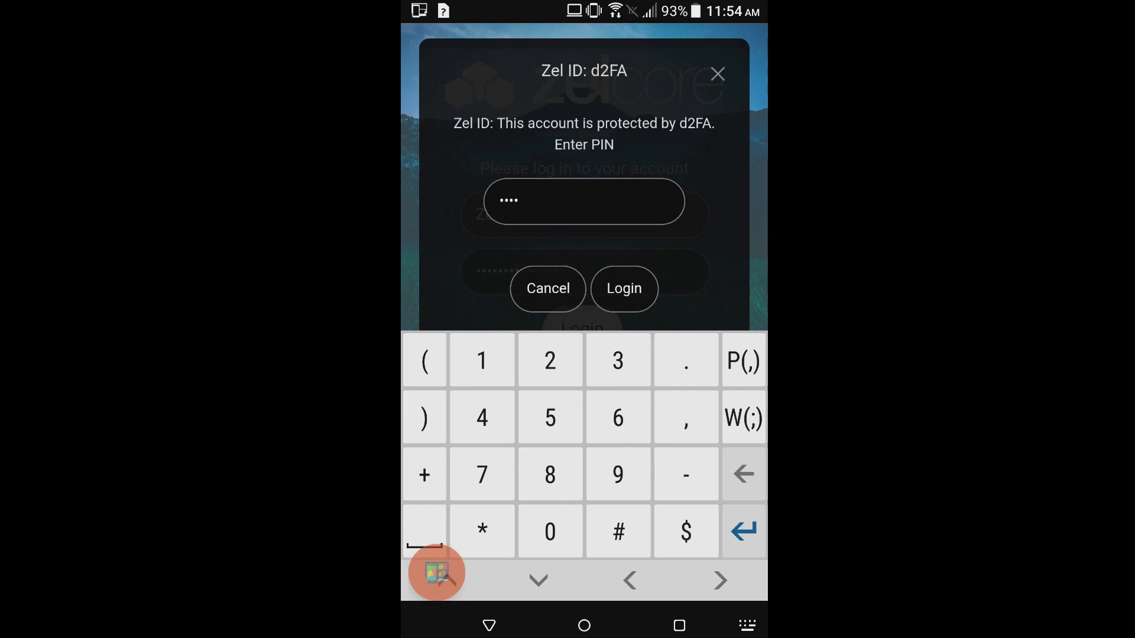
key("Return")
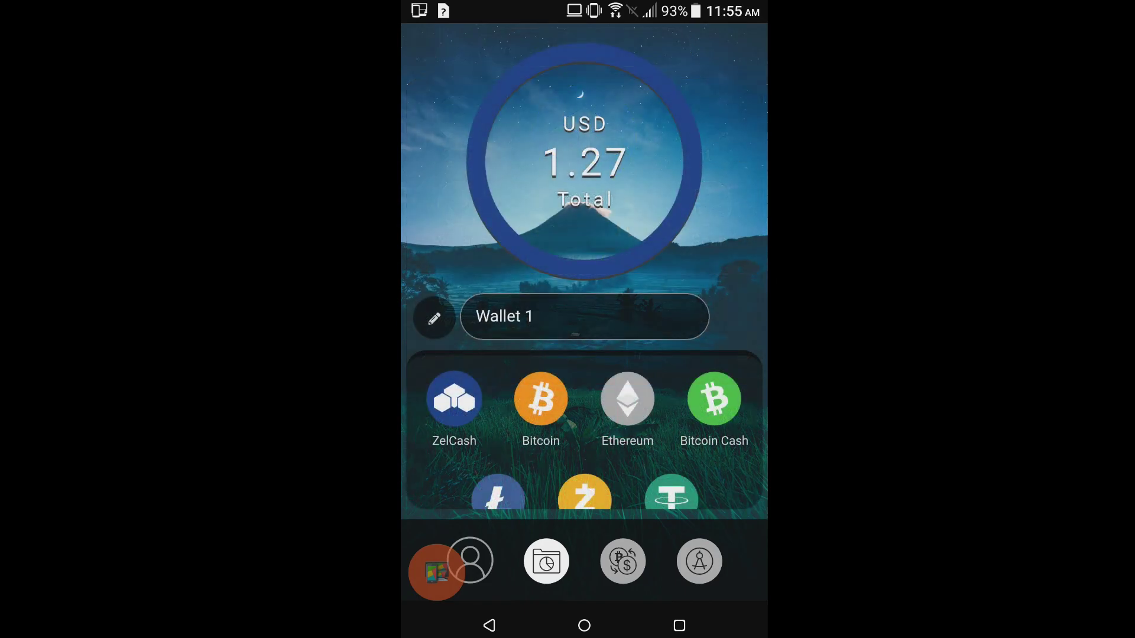
Step: Set the profile picture to the blue hexagon image and accept the crop
left_click(490, 556)
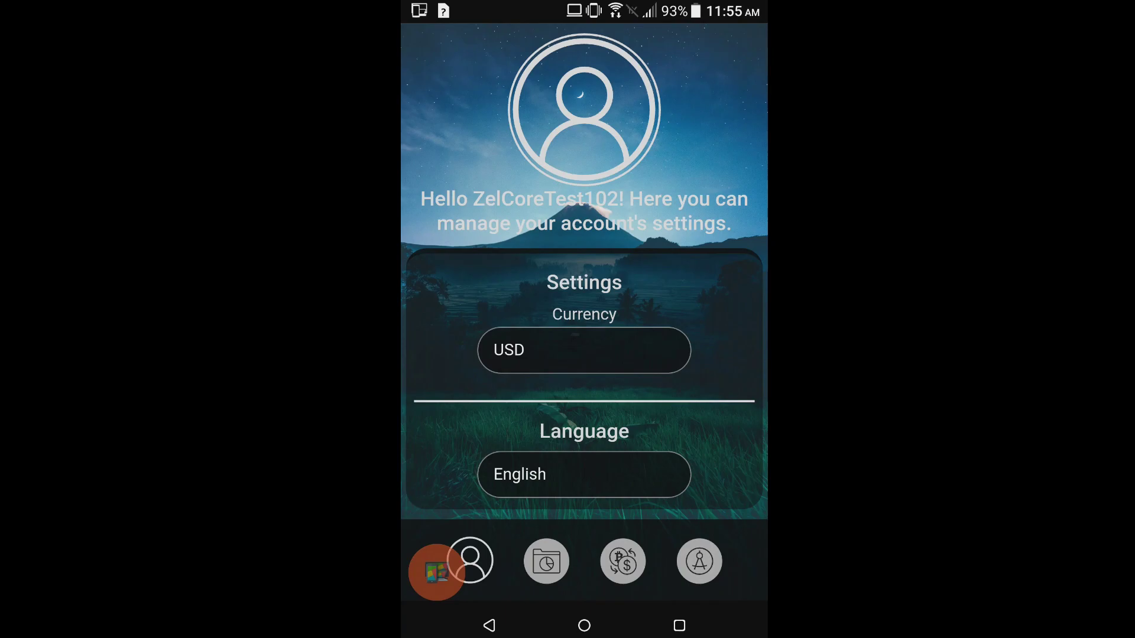
left_click(461, 140)
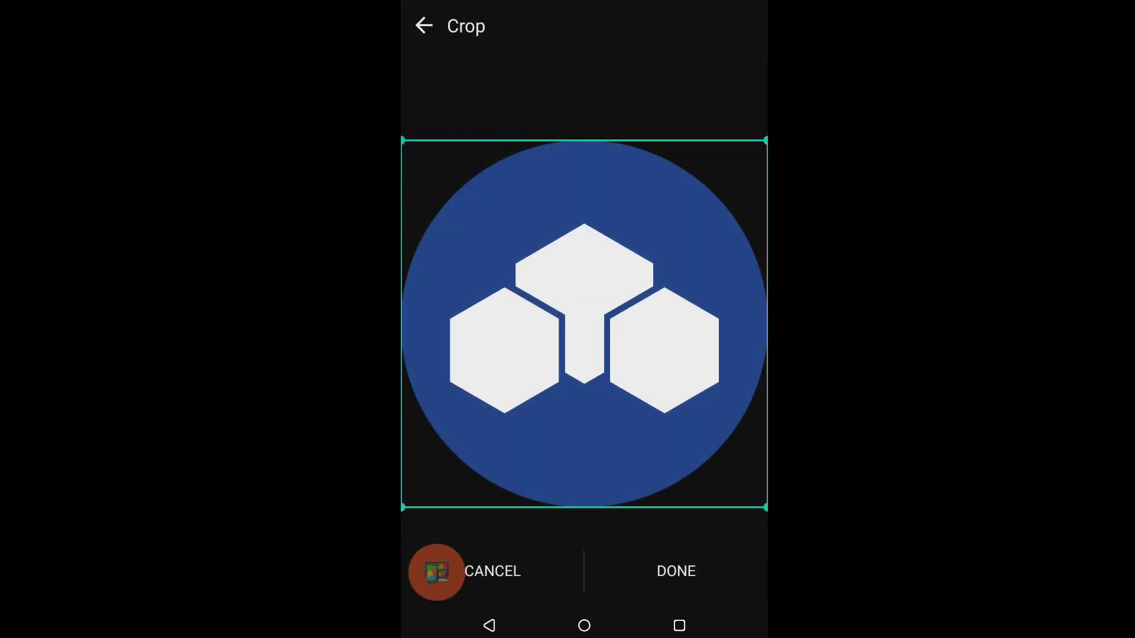
left_click(676, 571)
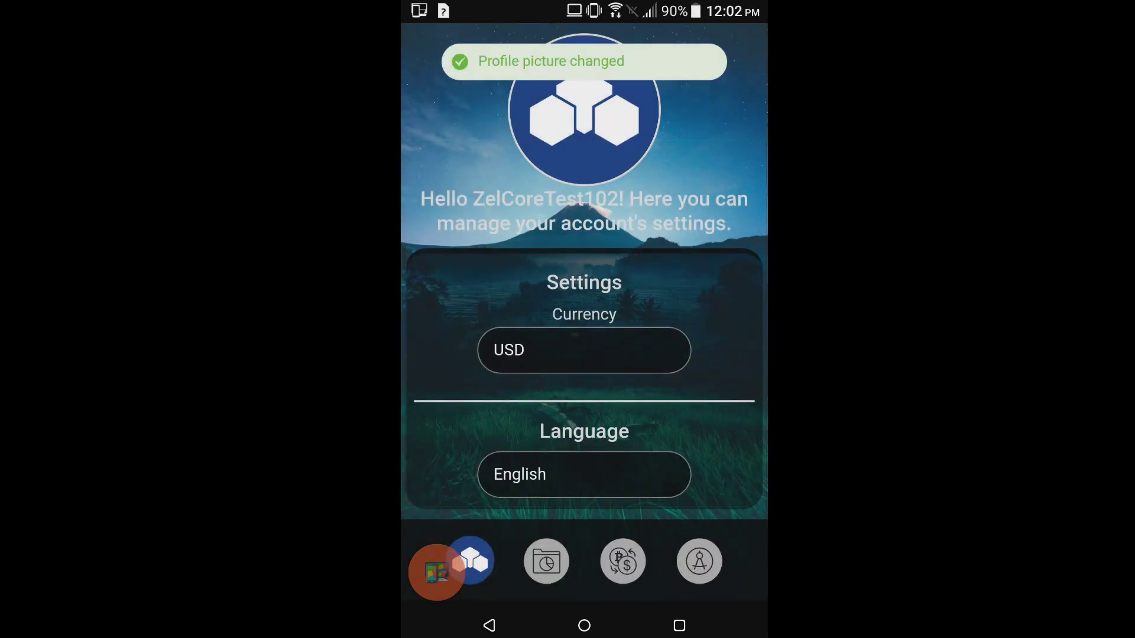
scroll(584, 384, "down", 5)
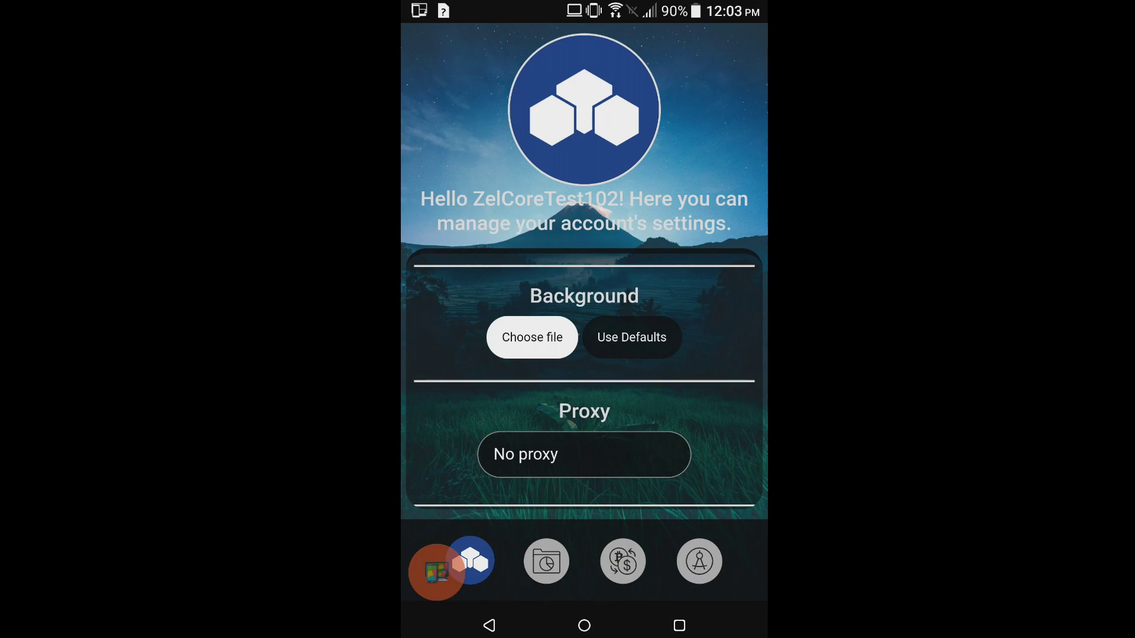
Step: Return to the Wallet 1 overview and bring up the asset management options
left_click(470, 560)
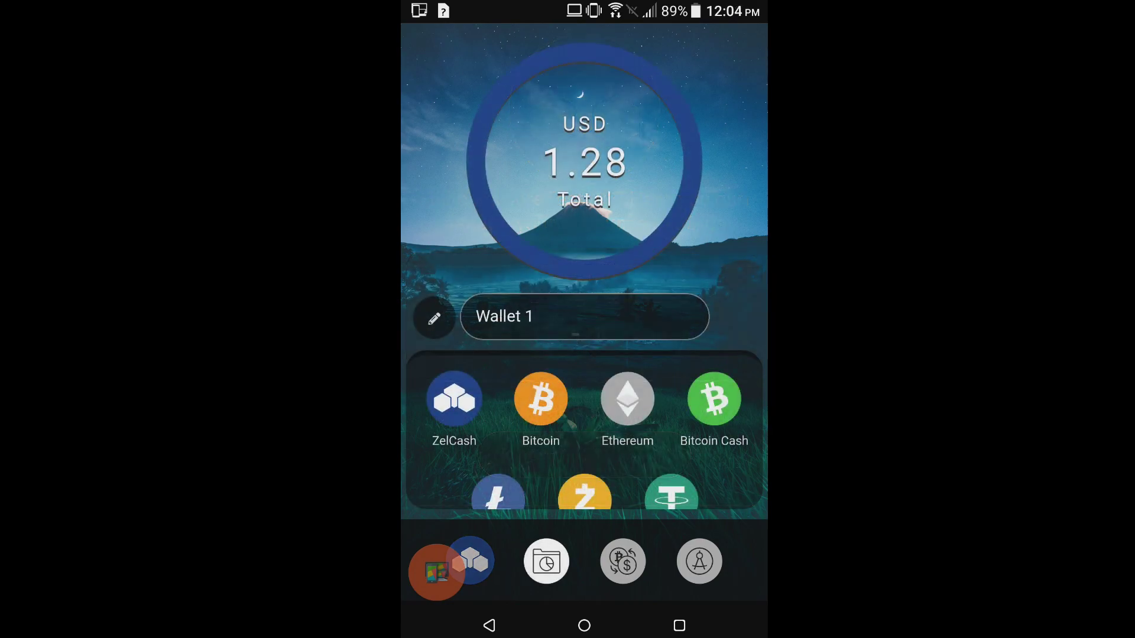
scroll(584, 414, "down", 5)
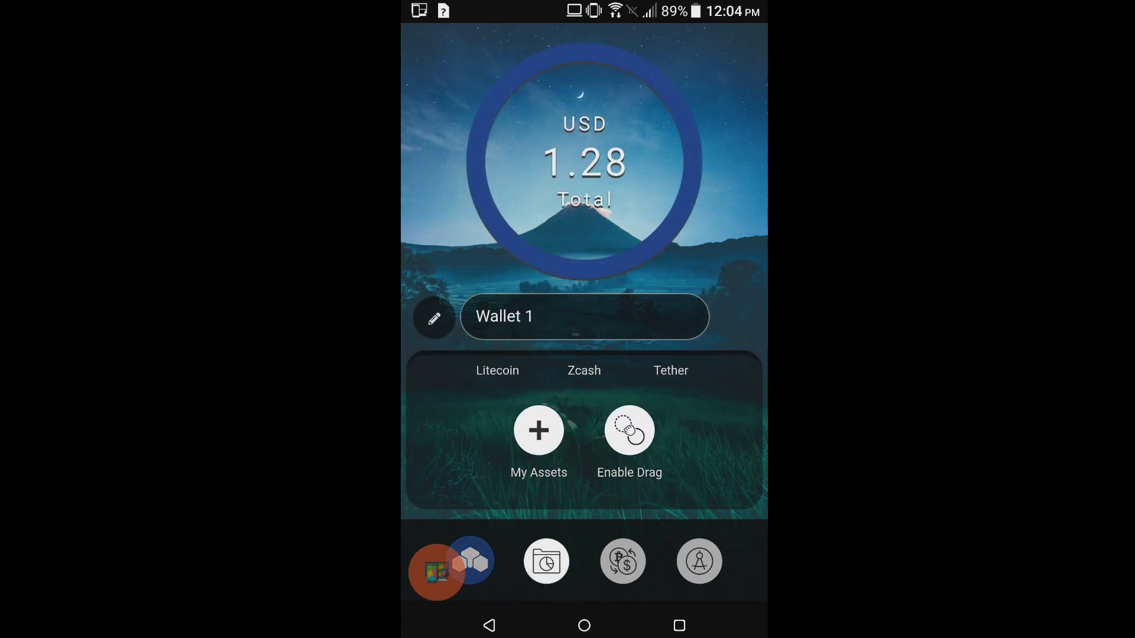
left_click(539, 430)
Step: Search Add Assets for Bnb, add Binance, and close the dialog
left_click(584, 189)
left_click(613, 155)
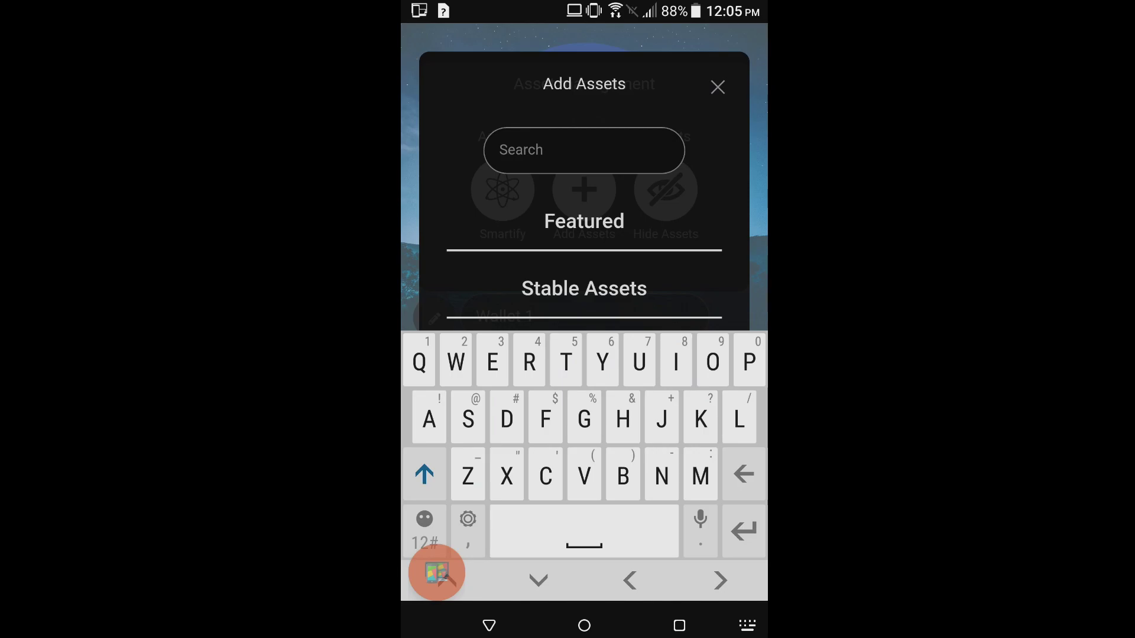
type("Bnb")
key("Return")
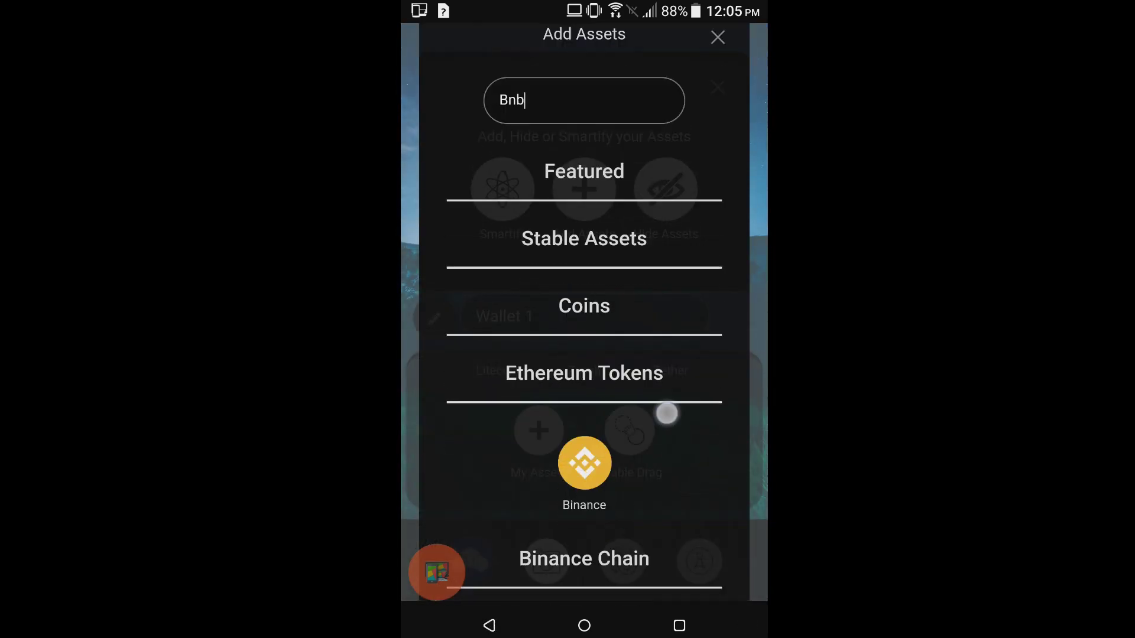
left_click(591, 284)
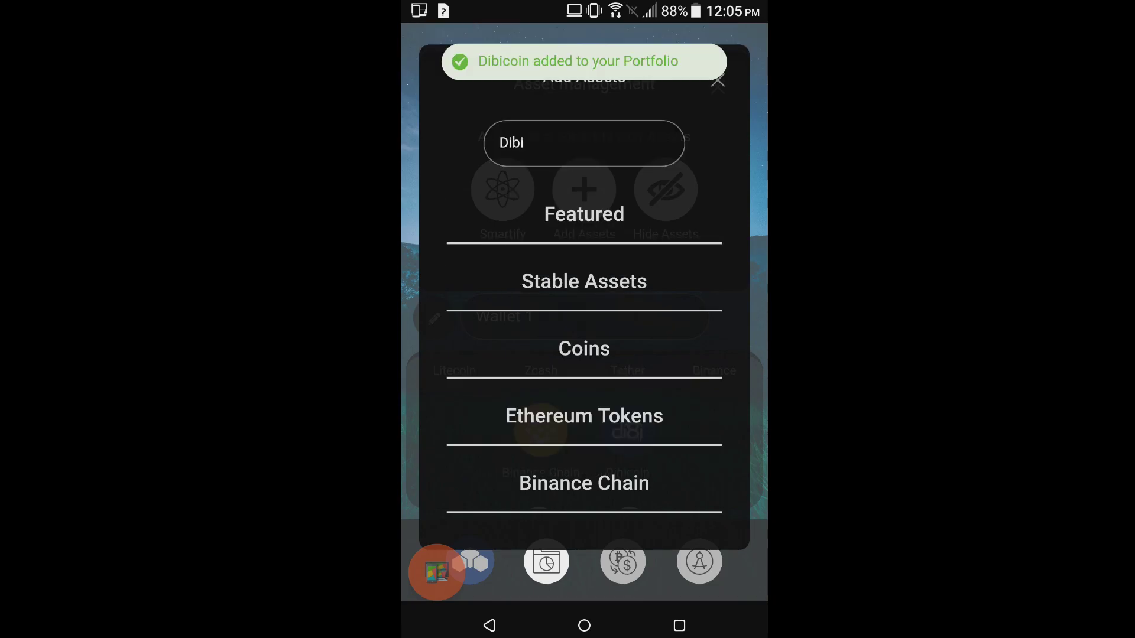
left_click(690, 203)
left_click_drag(721, 492, 732, 251)
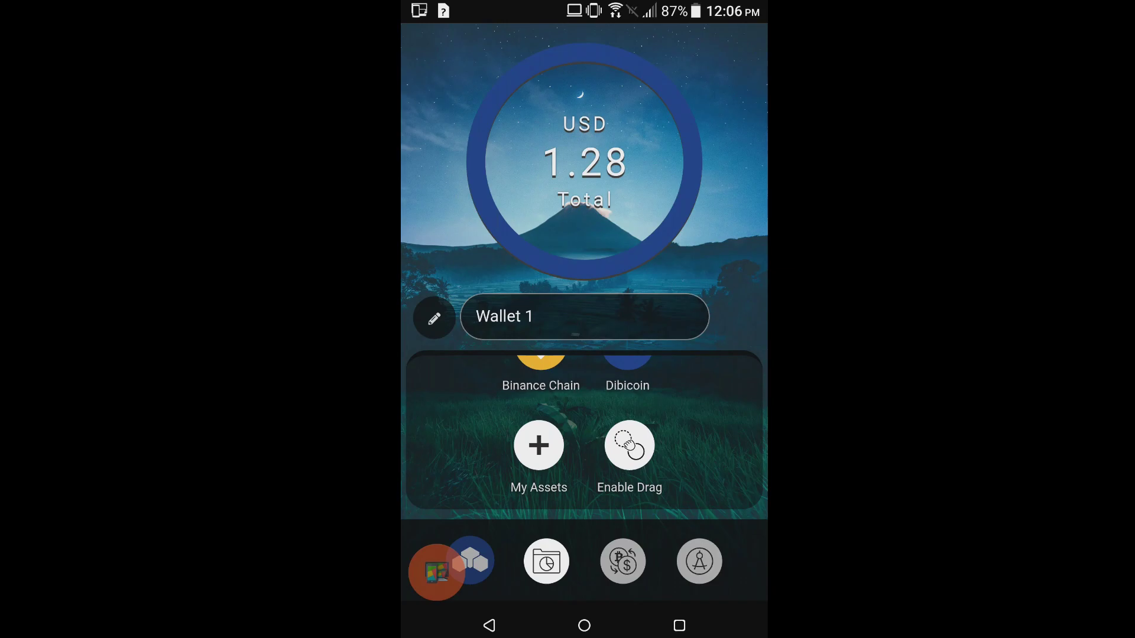
Step: Choose Smartify from the My Assets management popup
left_click(539, 445)
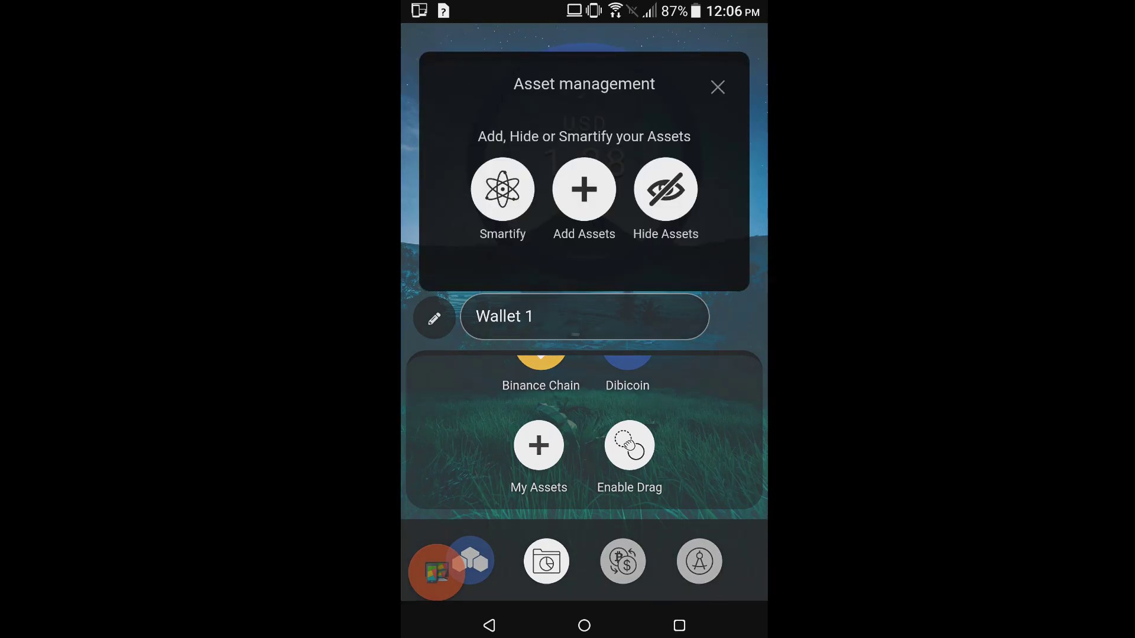
left_click(505, 192)
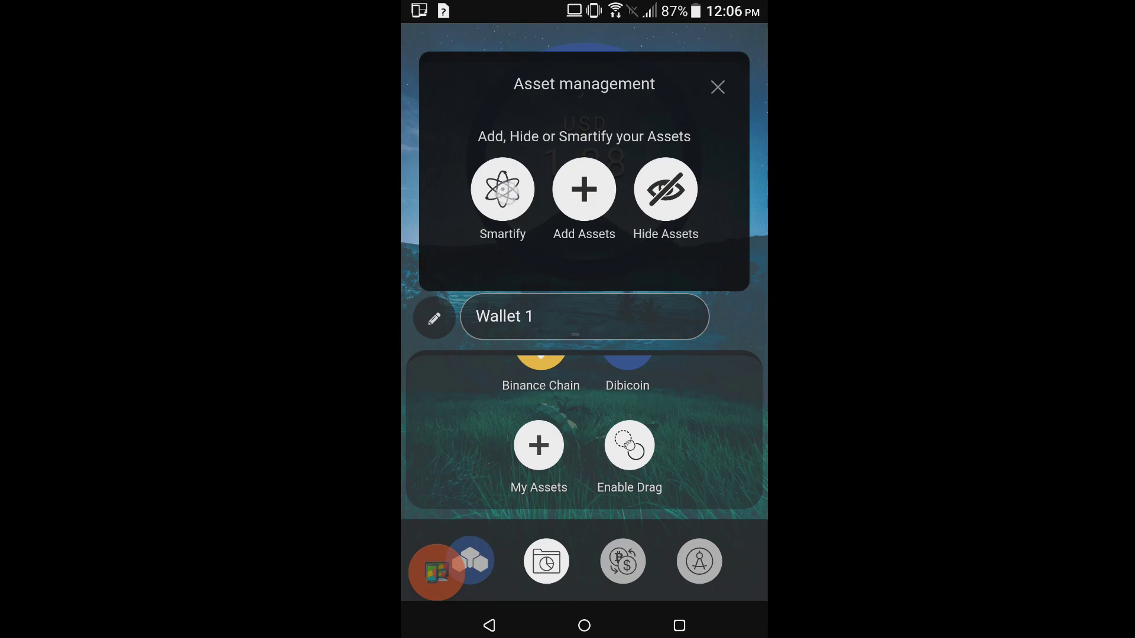